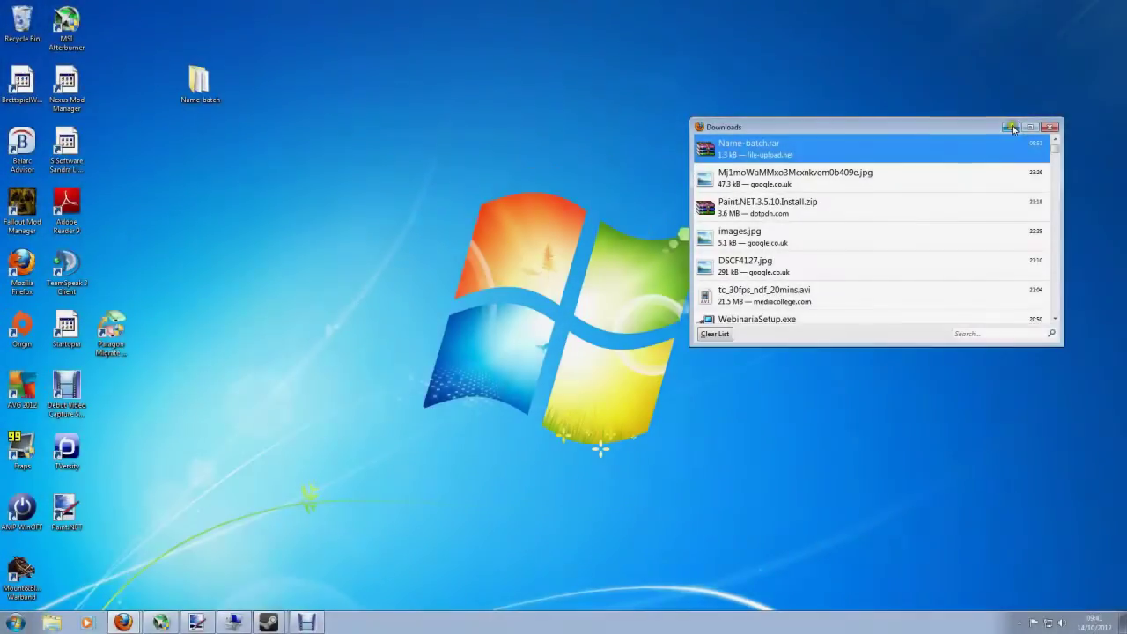
Step: Minimize Downloads and maximize Firefox on the 'Texmod + Borderlands 2 name change batch' thread
left_click(1009, 128)
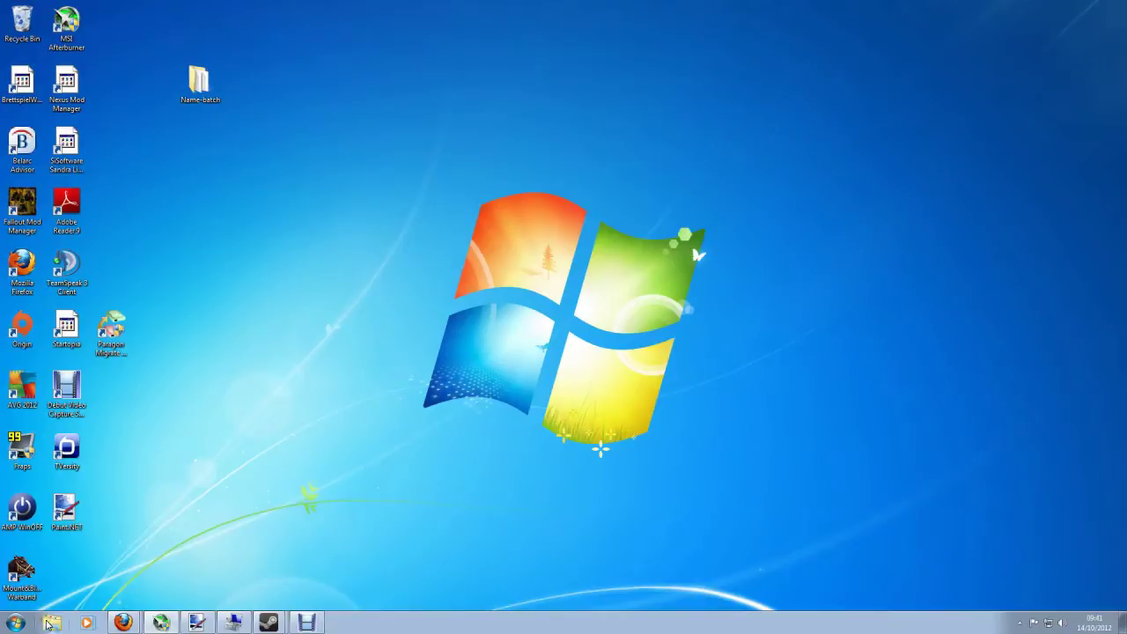
left_click(123, 623)
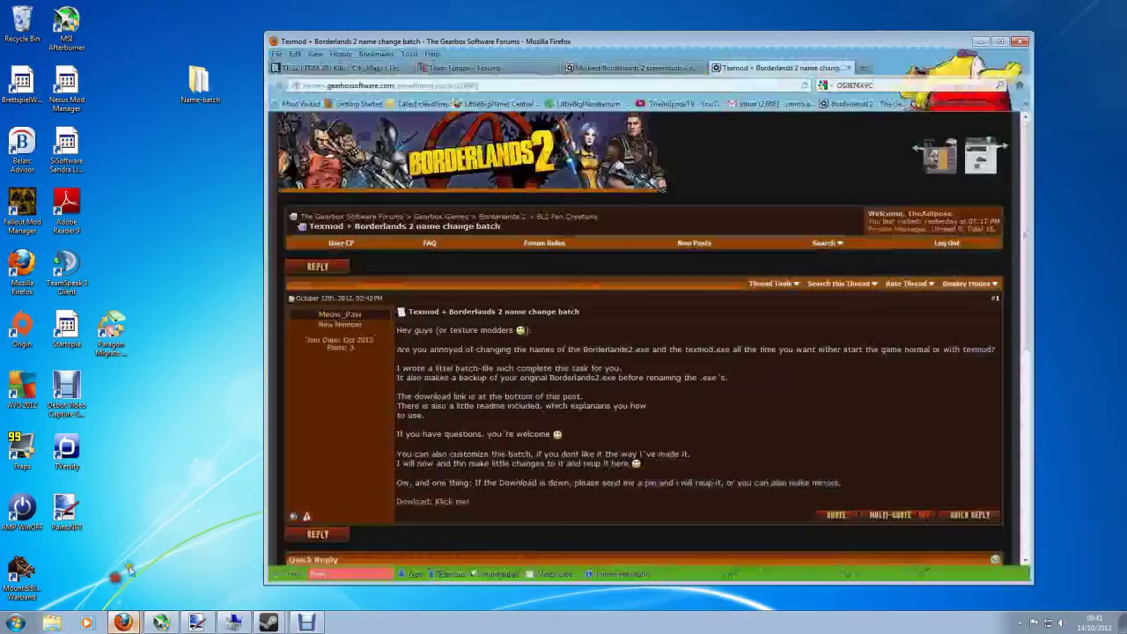
left_click(1001, 42)
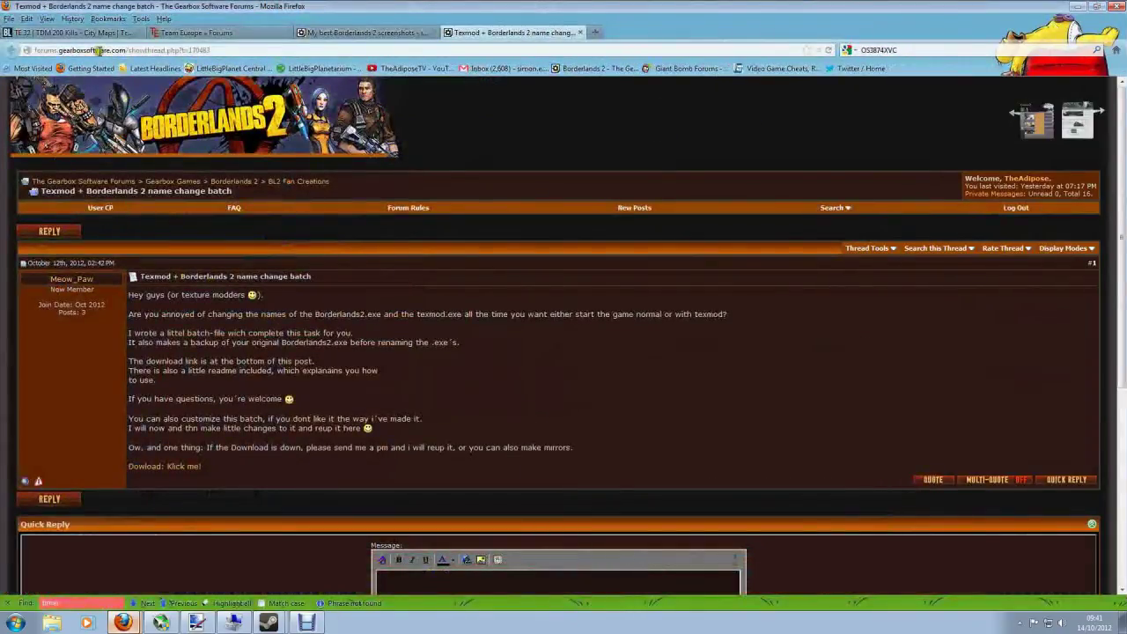
Step: Browse in Explorer to D:\Steam\steamapps\common\Borderlands 2\Binaries\Win32
left_click(50, 623)
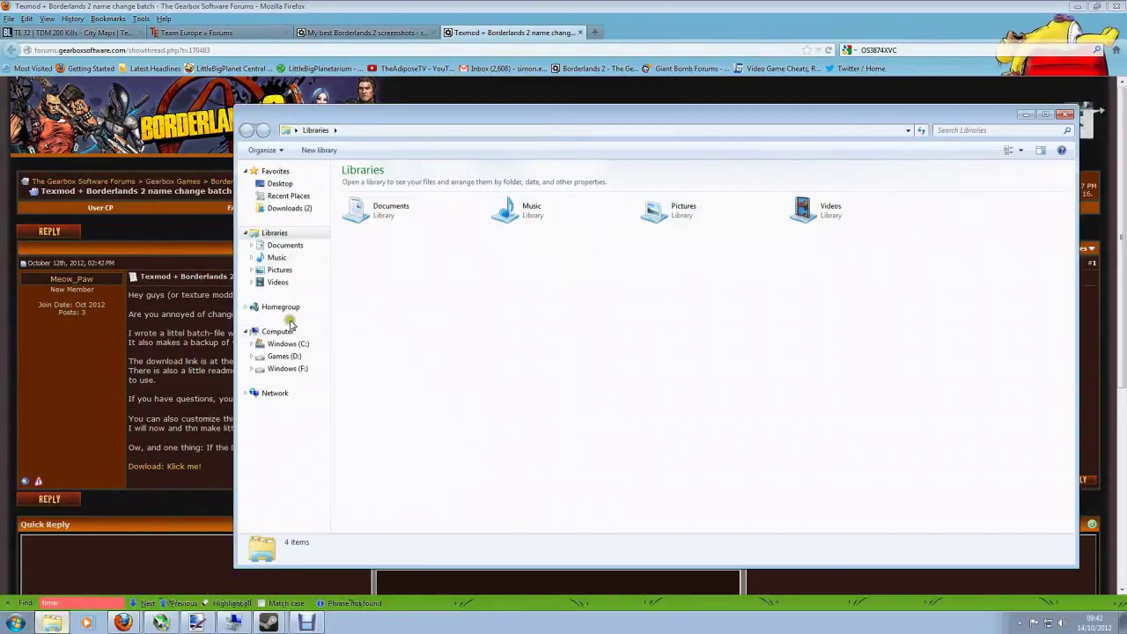
left_click(276, 355)
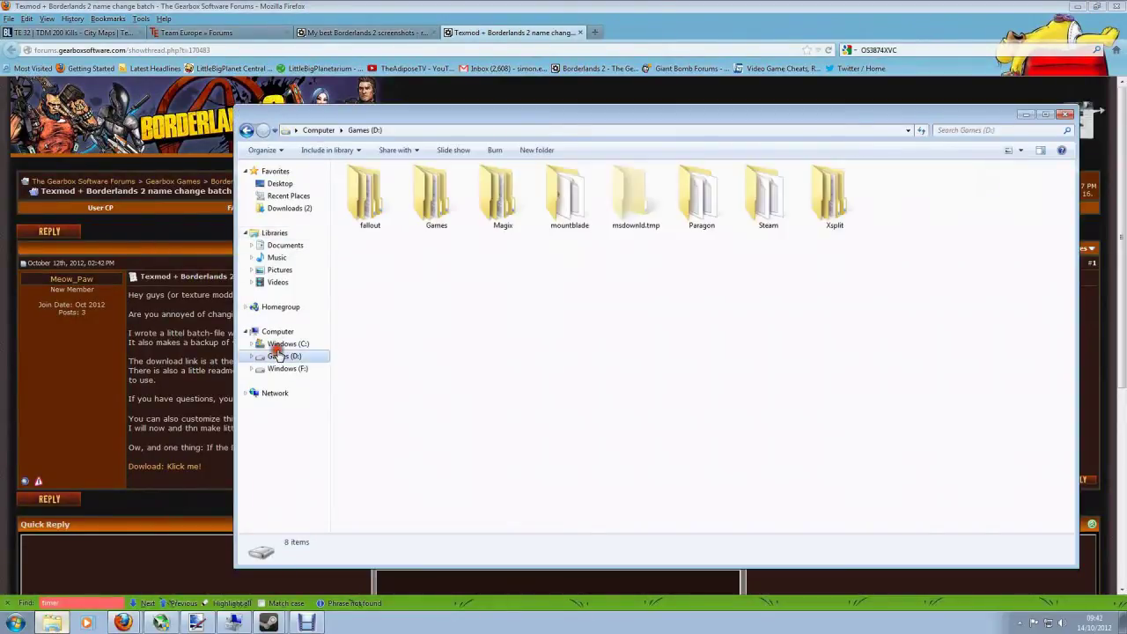
double_click(772, 202)
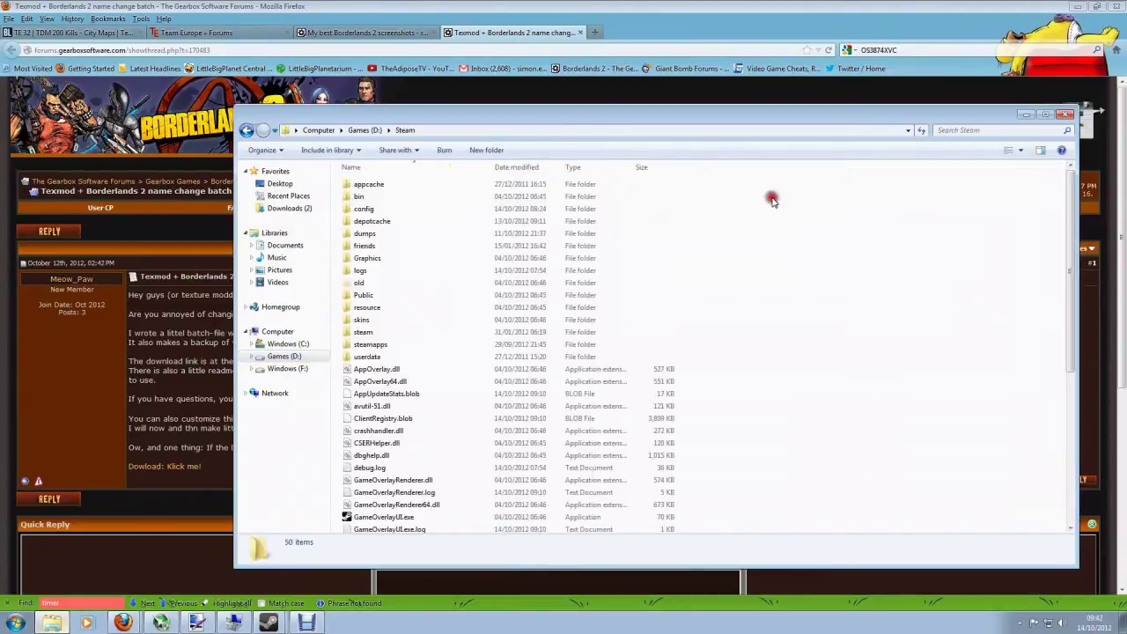
double_click(379, 346)
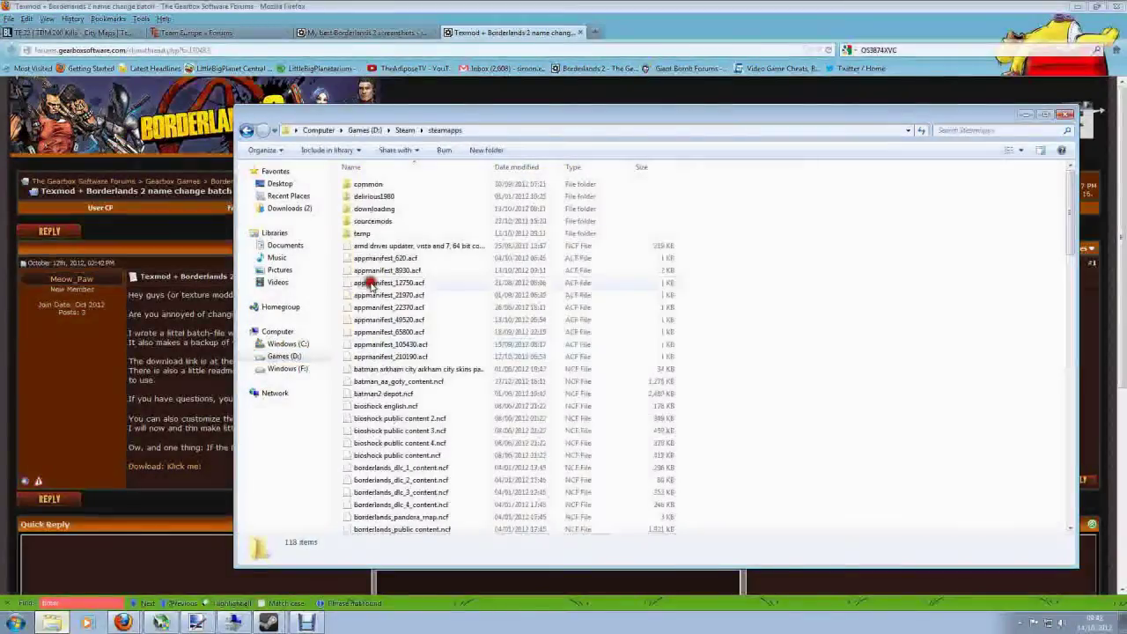
double_click(364, 184)
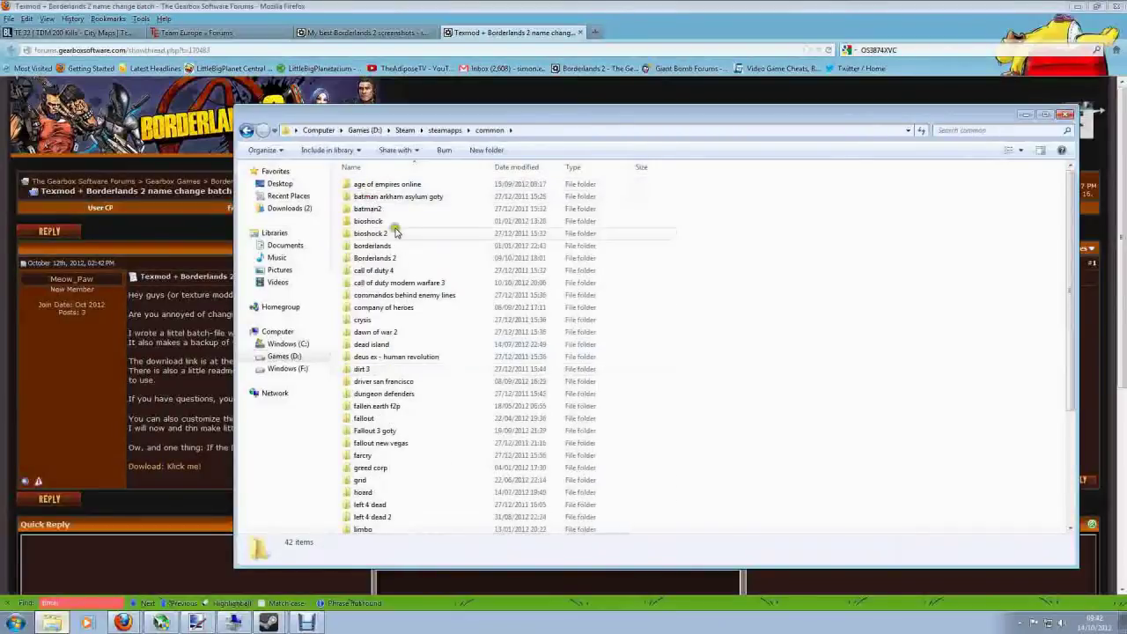
double_click(380, 262)
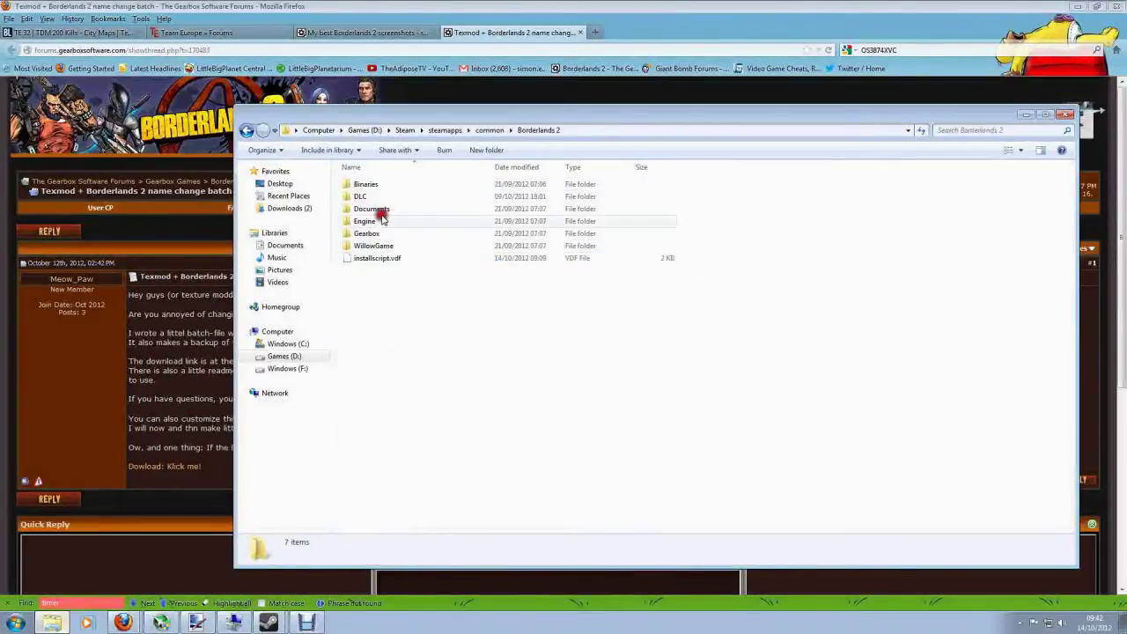
double_click(363, 185)
double_click(363, 195)
Step: Scroll through the Win32 folder to confirm Borderlands2.exe and texmod.exe are there
scroll(372, 385, "down", 5)
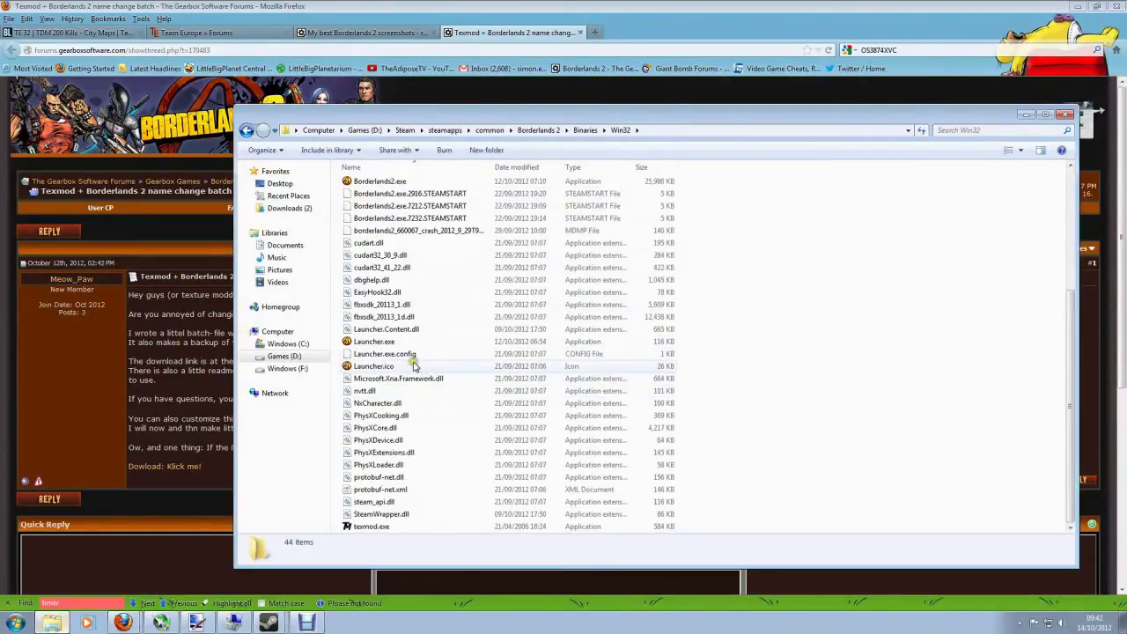
scroll(414, 365, "up", 5)
scroll(414, 366, "down", 5)
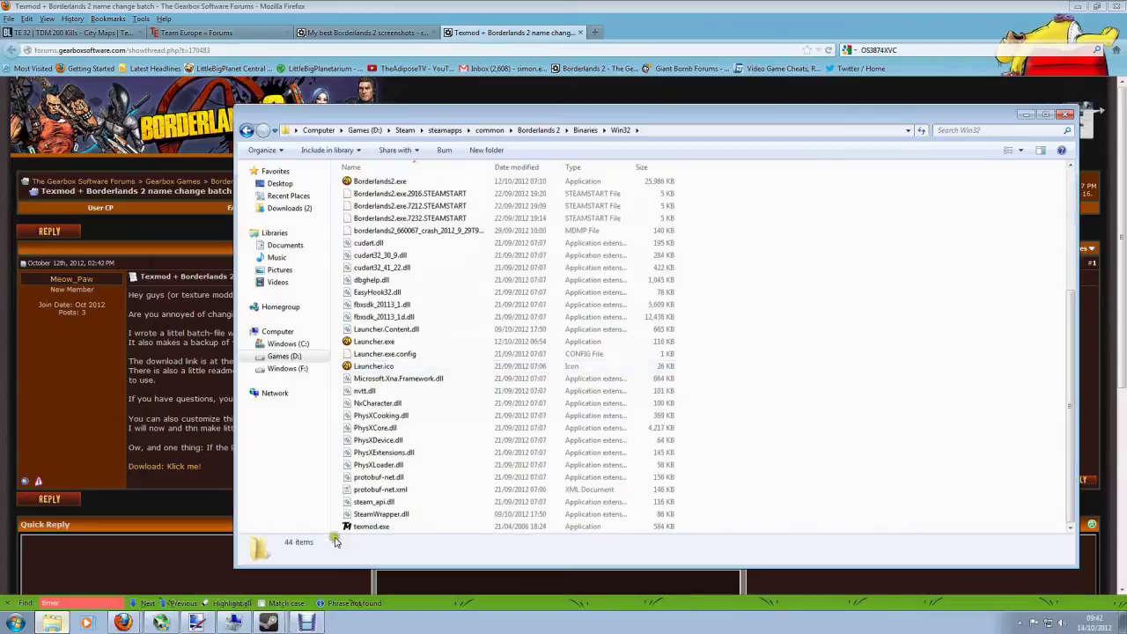
scroll(414, 314, "up", 5)
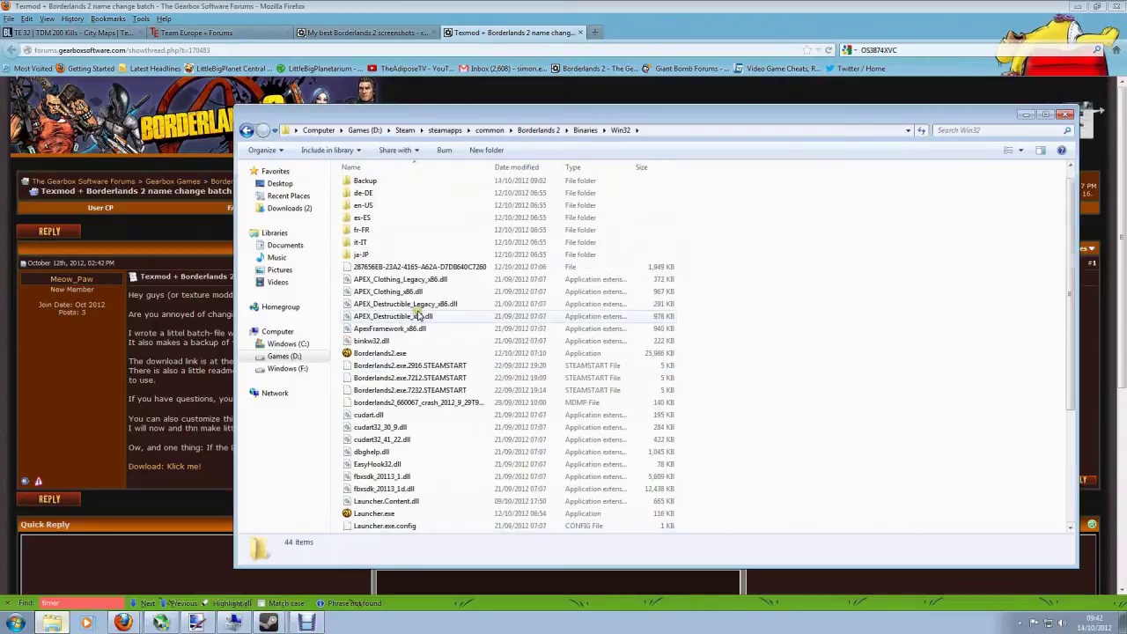
Step: Close Explorer, open the 'Klick me!' Name-batch.rar download page in a new tab, then minimize Firefox
left_click(1068, 115)
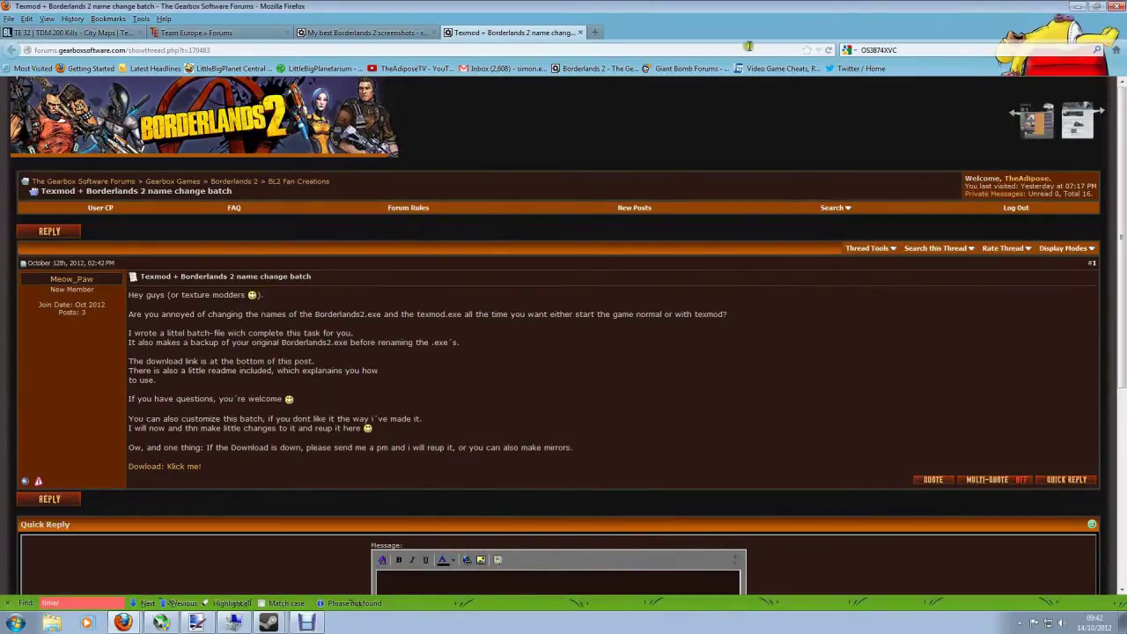
right_click(176, 470)
left_click(224, 474)
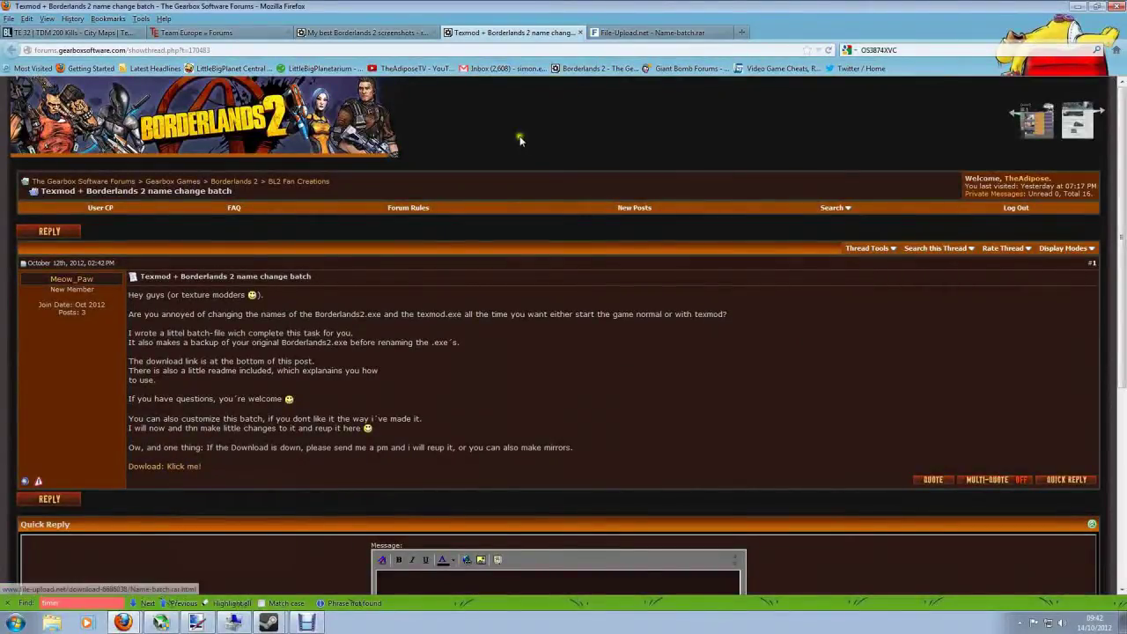
left_click(647, 33)
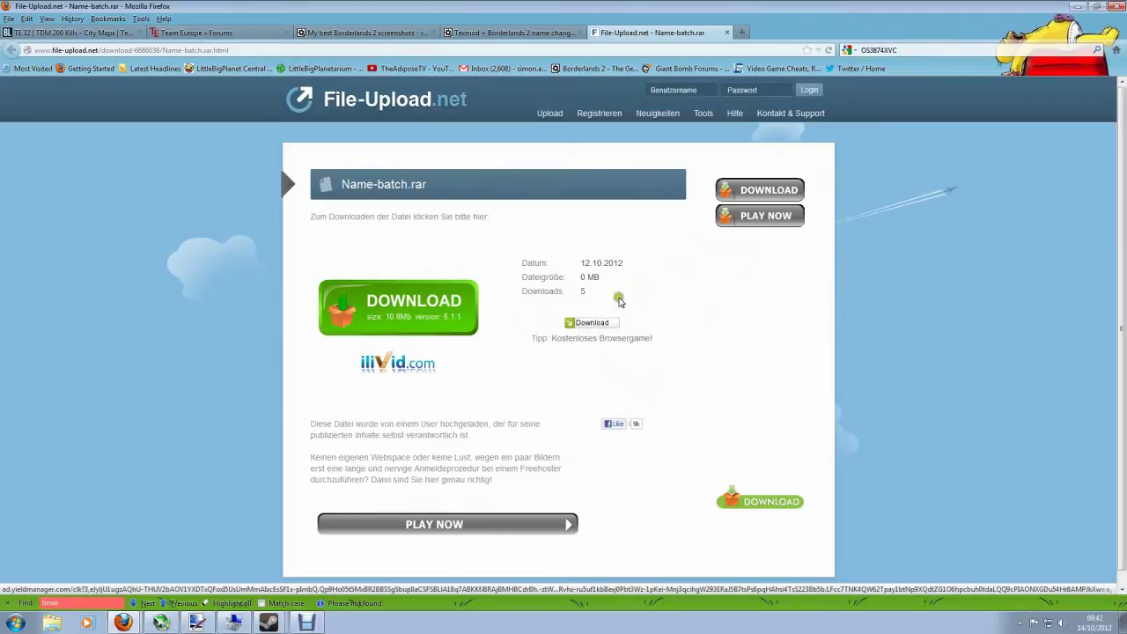
left_click(1078, 7)
Step: Open the desktop Name-batch folder and edit Borderlands2 Texmod Change.bat in Notepad
double_click(199, 99)
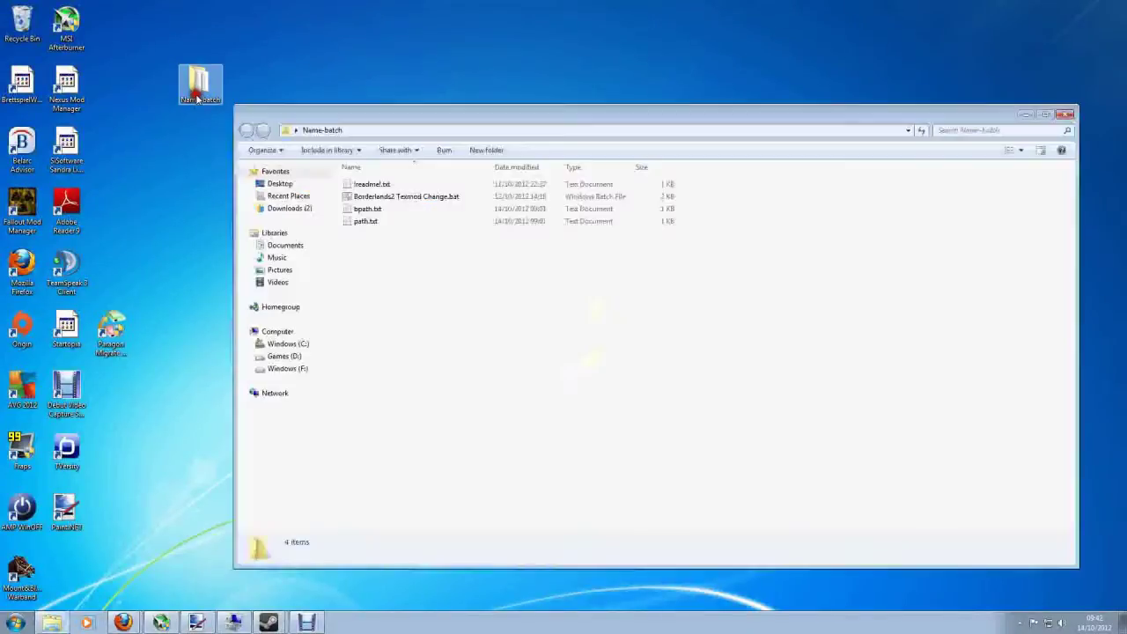
left_click_drag(417, 113, 484, 113)
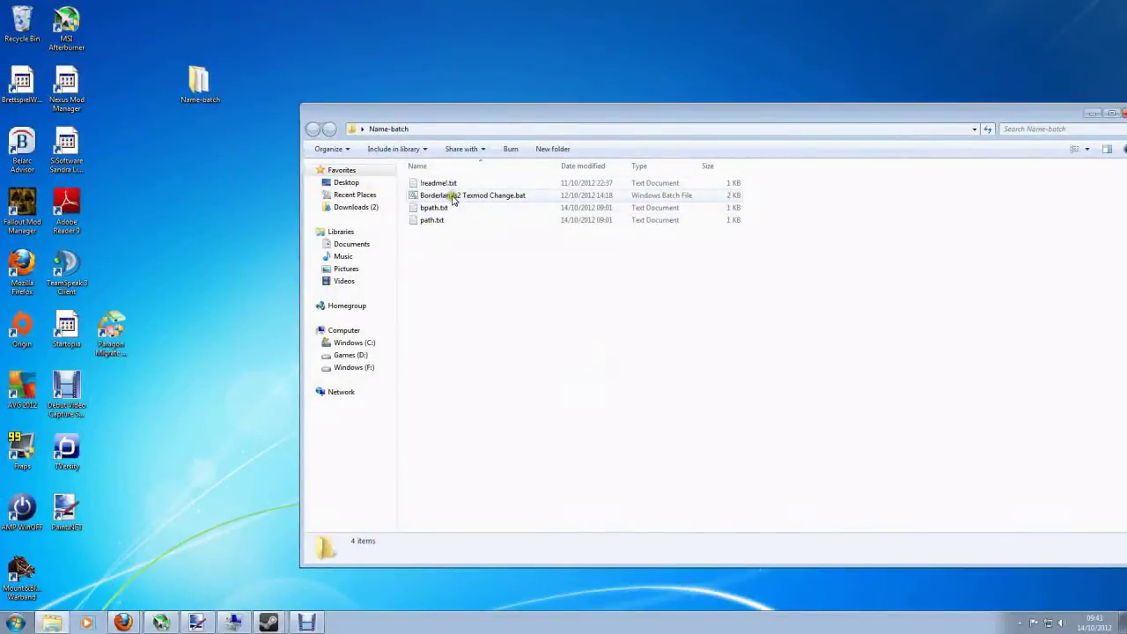
left_click(451, 195)
right_click(451, 195)
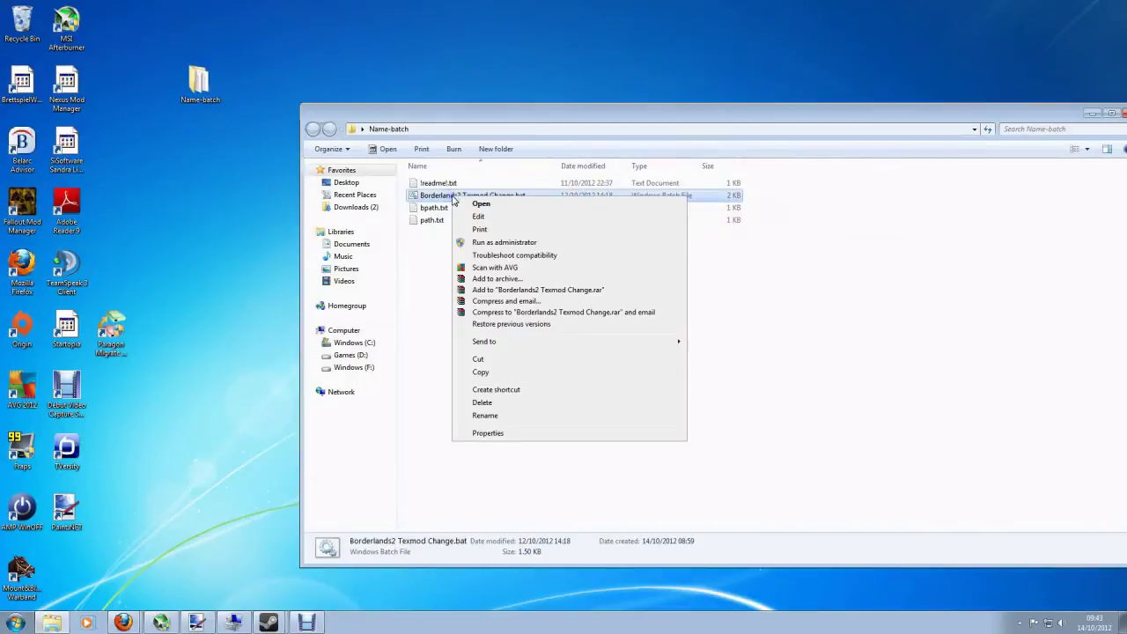
left_click(498, 217)
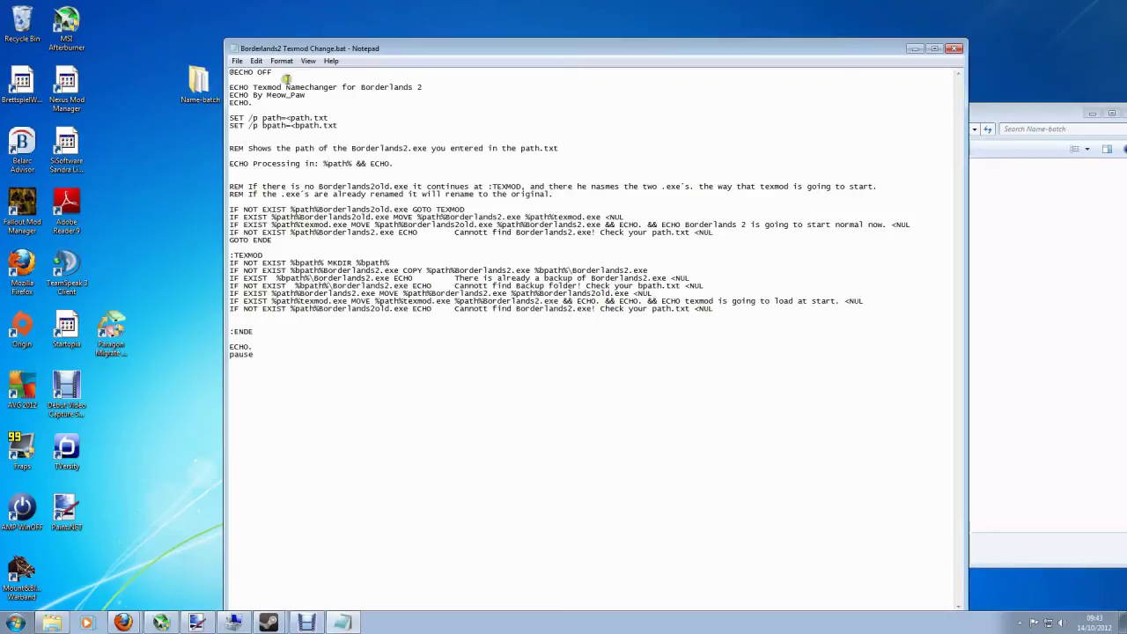
left_click_drag(277, 81, 377, 361)
left_click(376, 370)
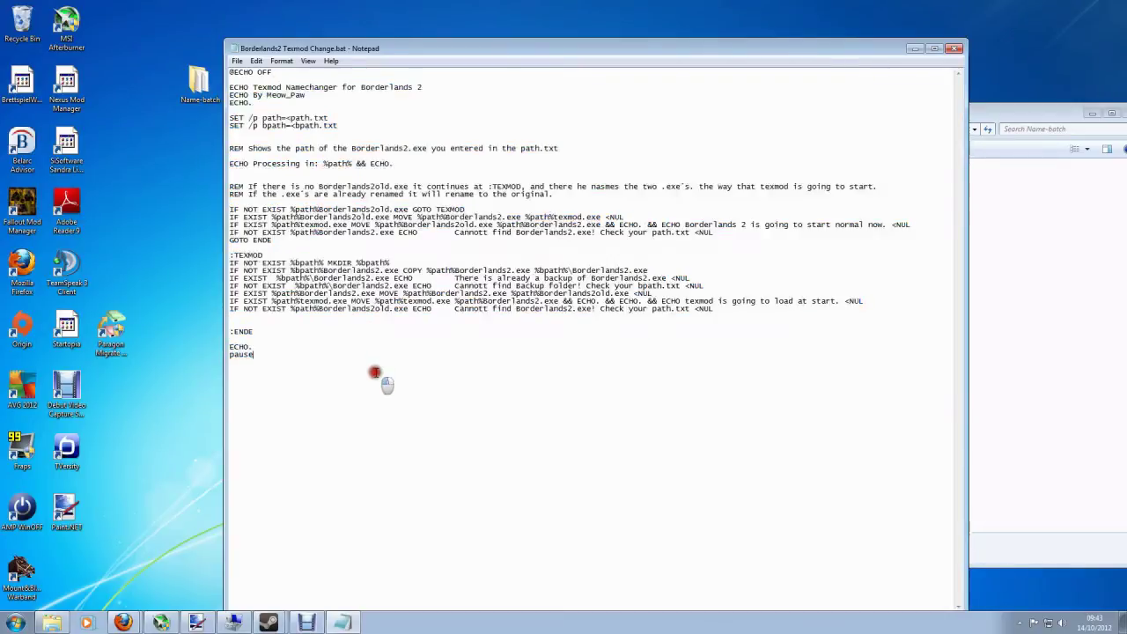
left_click(303, 247)
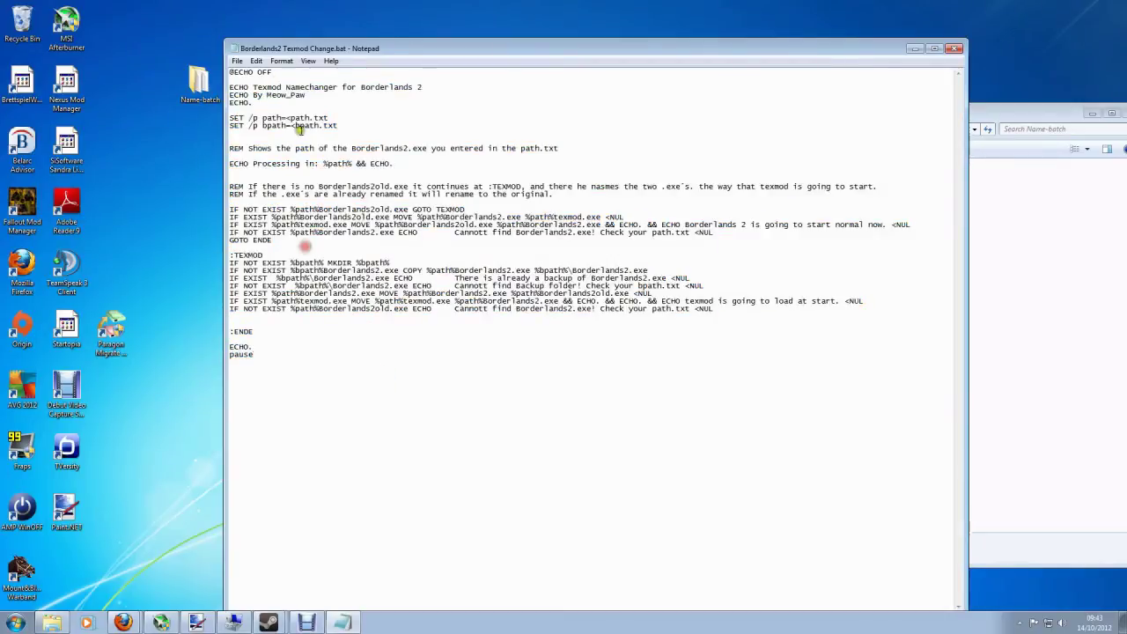
Step: Close the script and save path.txt with the D:\Steam\SteamApps\common\Borderlands 2\Binaries\Win32\ path
left_click(957, 52)
left_click(432, 220)
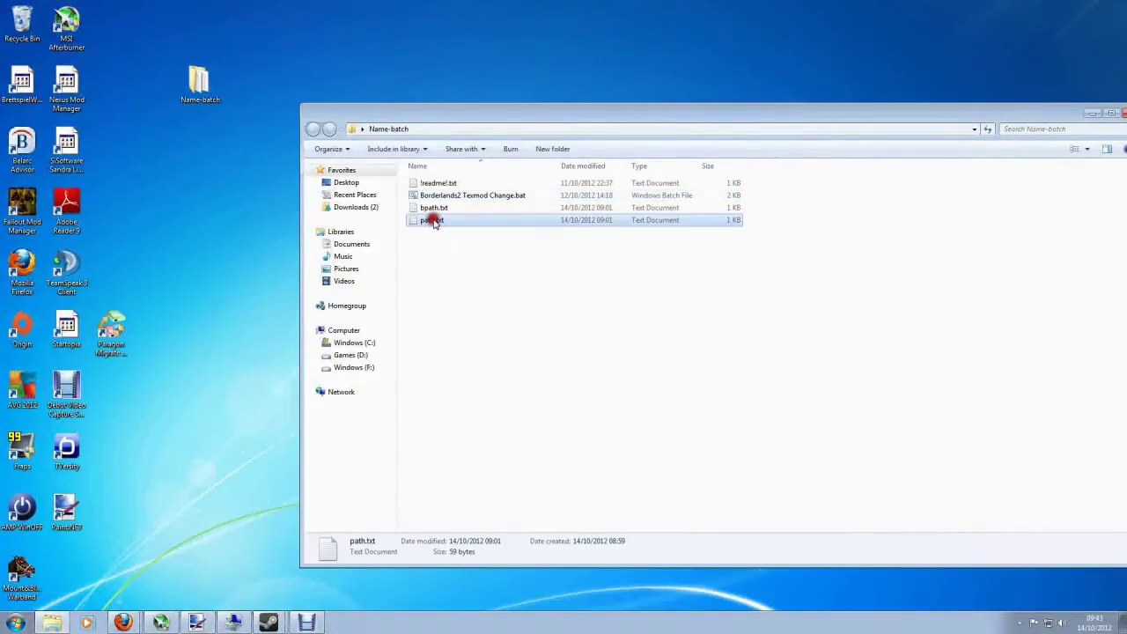
left_click(432, 209)
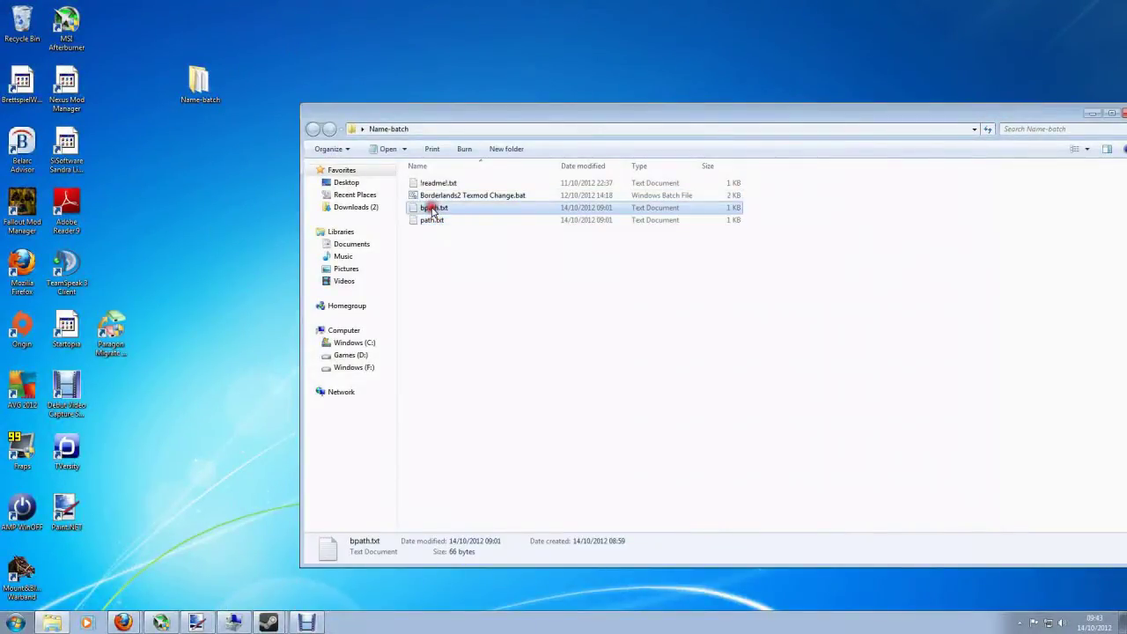
double_click(431, 221)
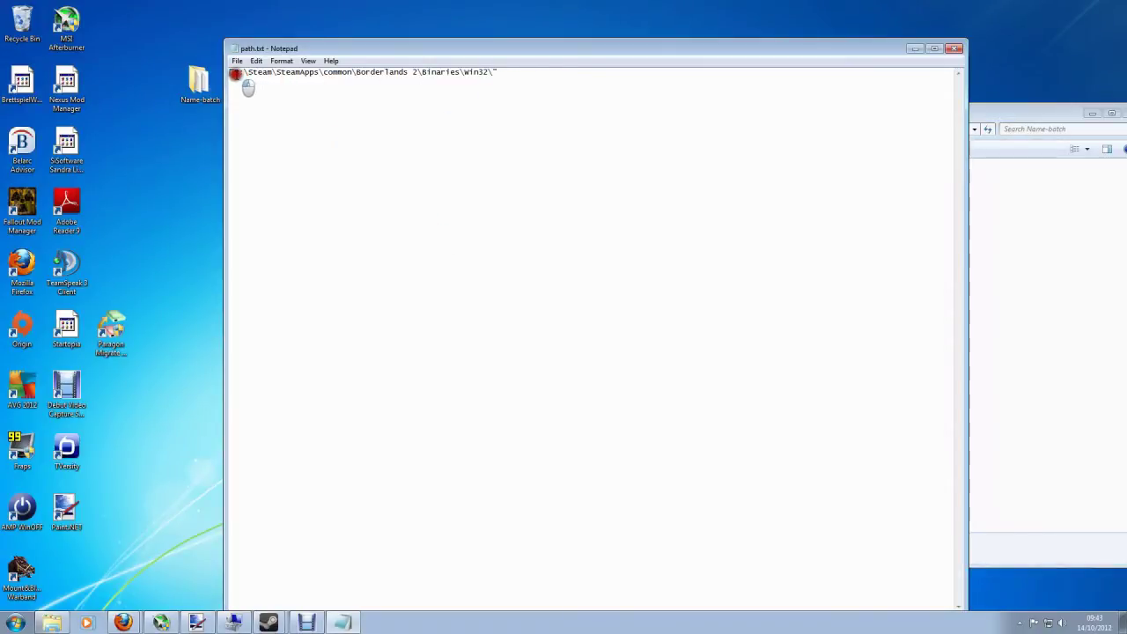
left_click_drag(232, 71, 505, 85)
left_click(519, 70)
left_click(241, 74)
type("\\Games")
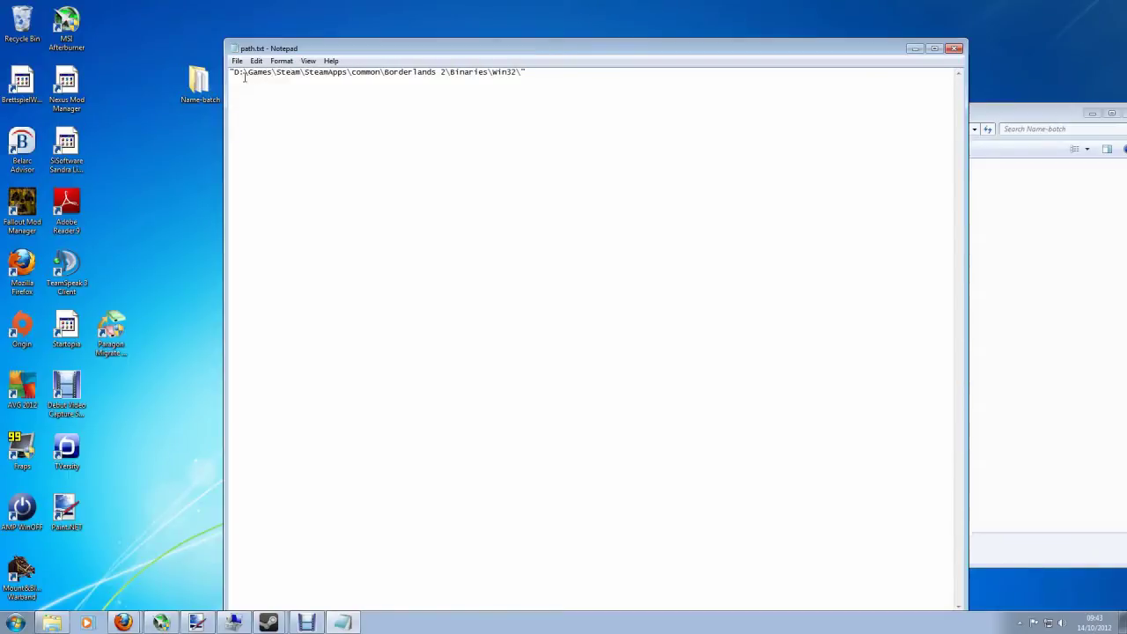
key("BackSpace")
key("BackSpace")
key("BackSpace")
key("BackSpace")
key("BackSpace")
key("BackSpace")
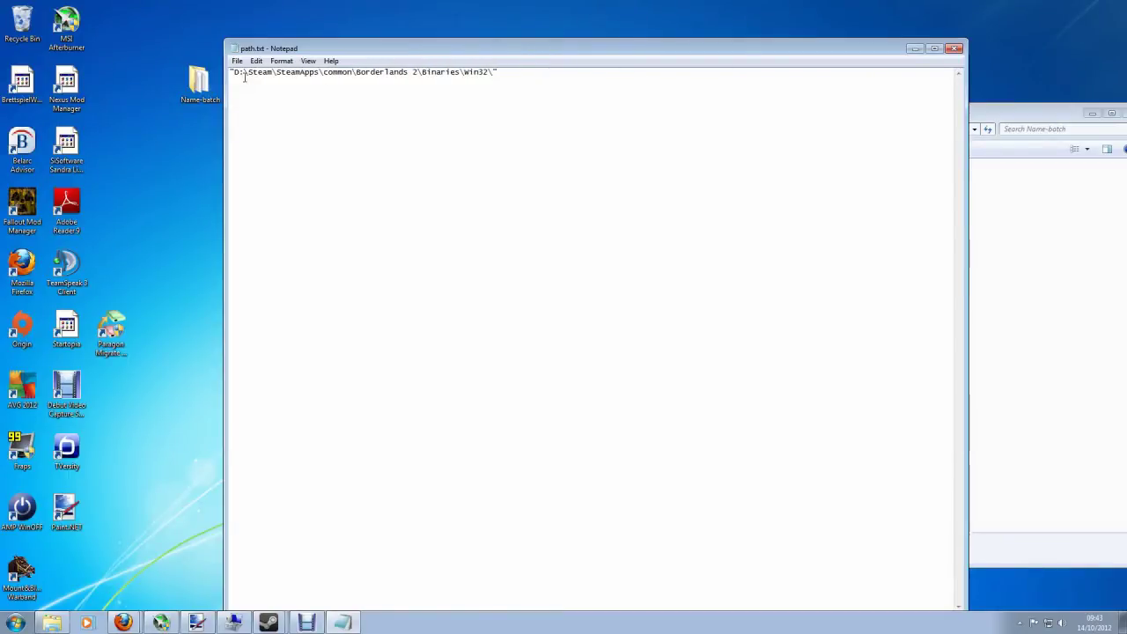
left_click(236, 61)
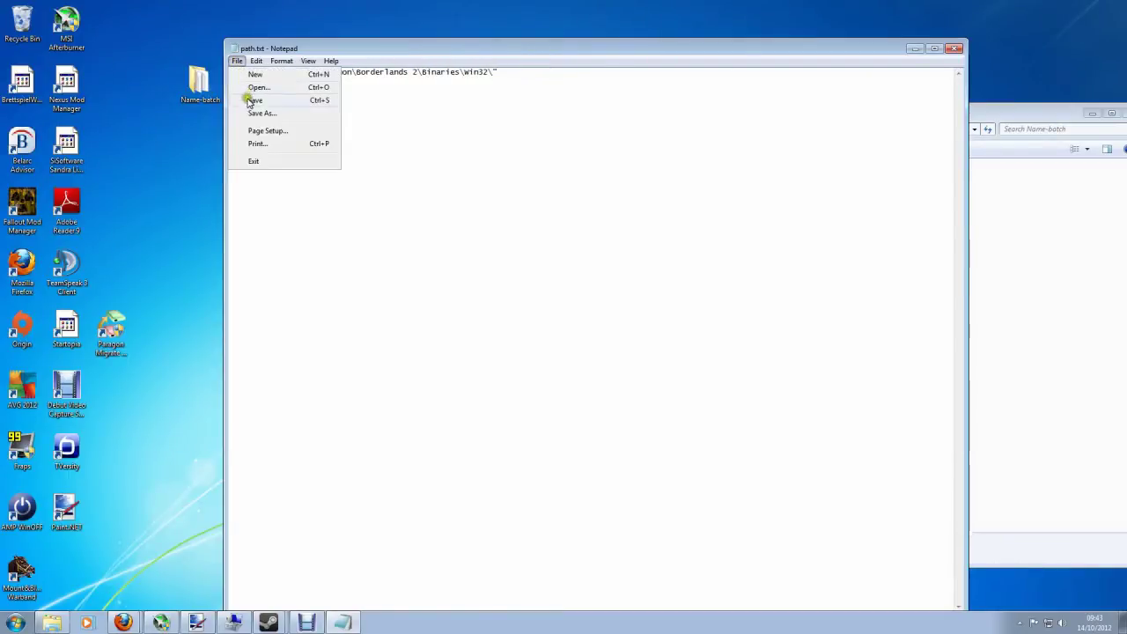
left_click(246, 97)
Step: Close path.txt, then open bpath.txt to verify its Backup folder path and close it
left_click(959, 49)
double_click(421, 209)
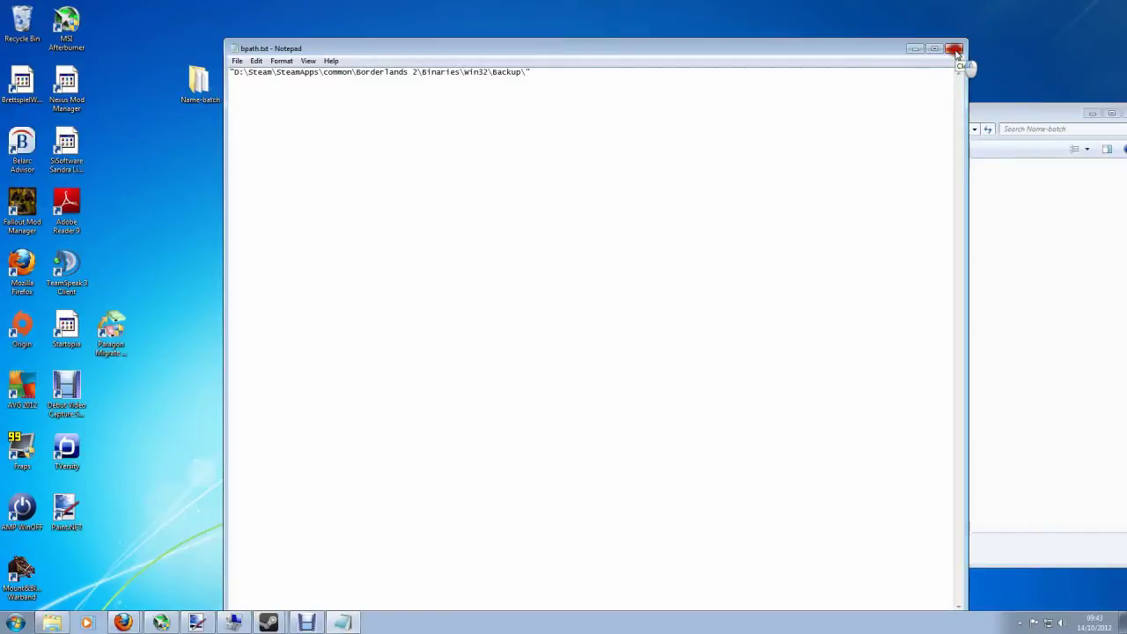
left_click(956, 51)
Step: Reposition the Name-batch window and run Borderlands2 Texmod Change.bat to make the game load TexMod
left_click_drag(754, 116, 671, 92)
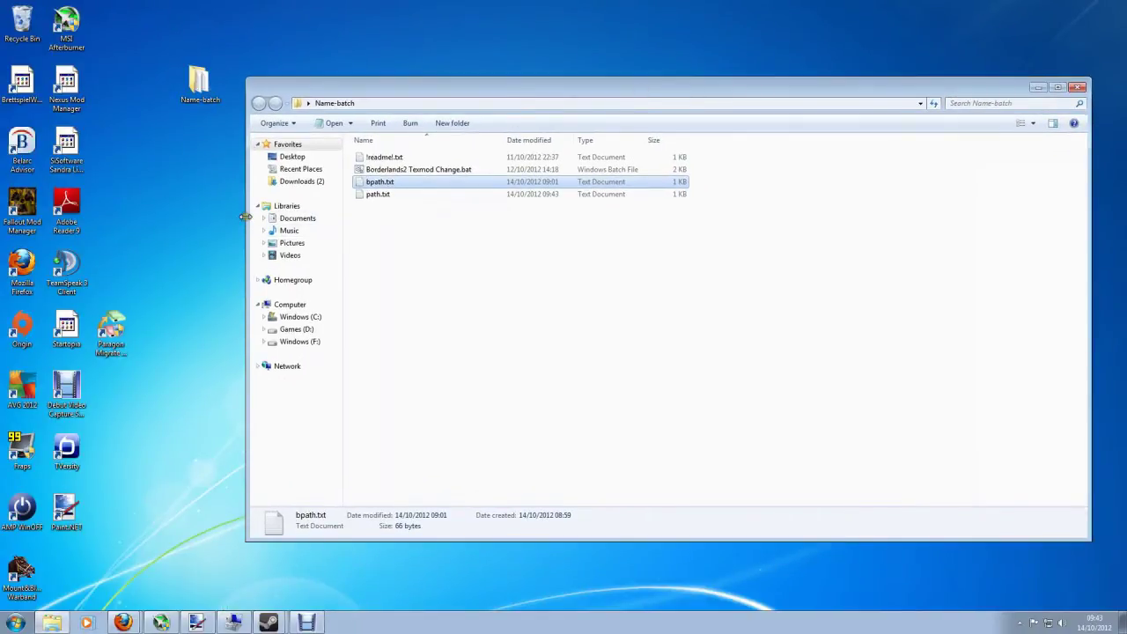
left_click_drag(247, 216, 463, 202)
left_click_drag(527, 91, 430, 67)
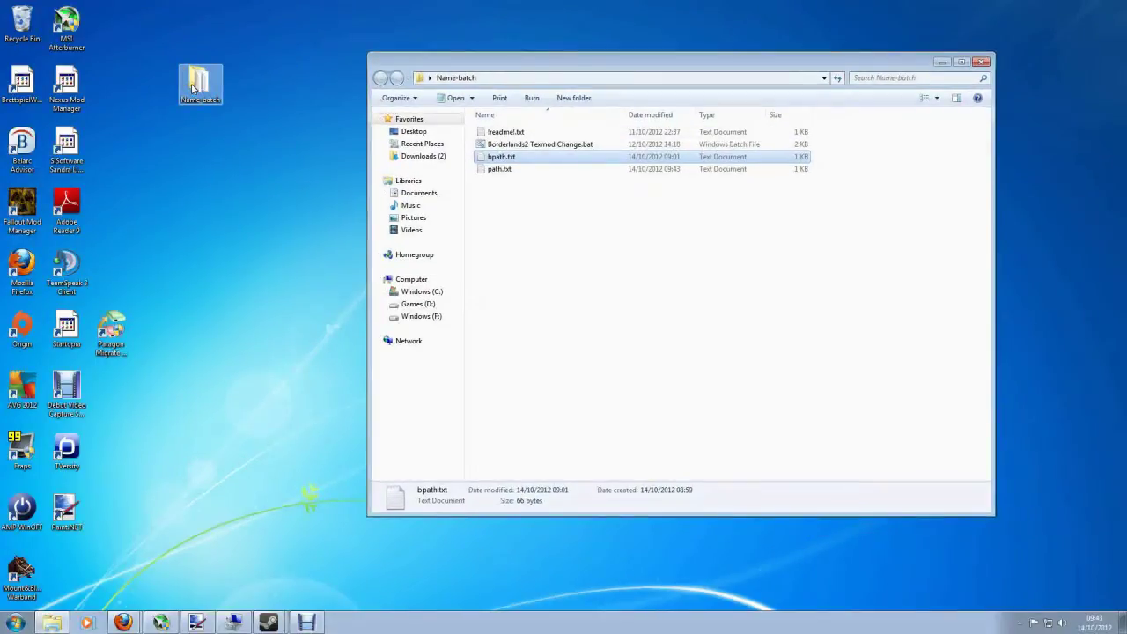
left_click(511, 146)
left_click_drag(539, 64, 765, 74)
left_click(735, 155)
double_click(735, 154)
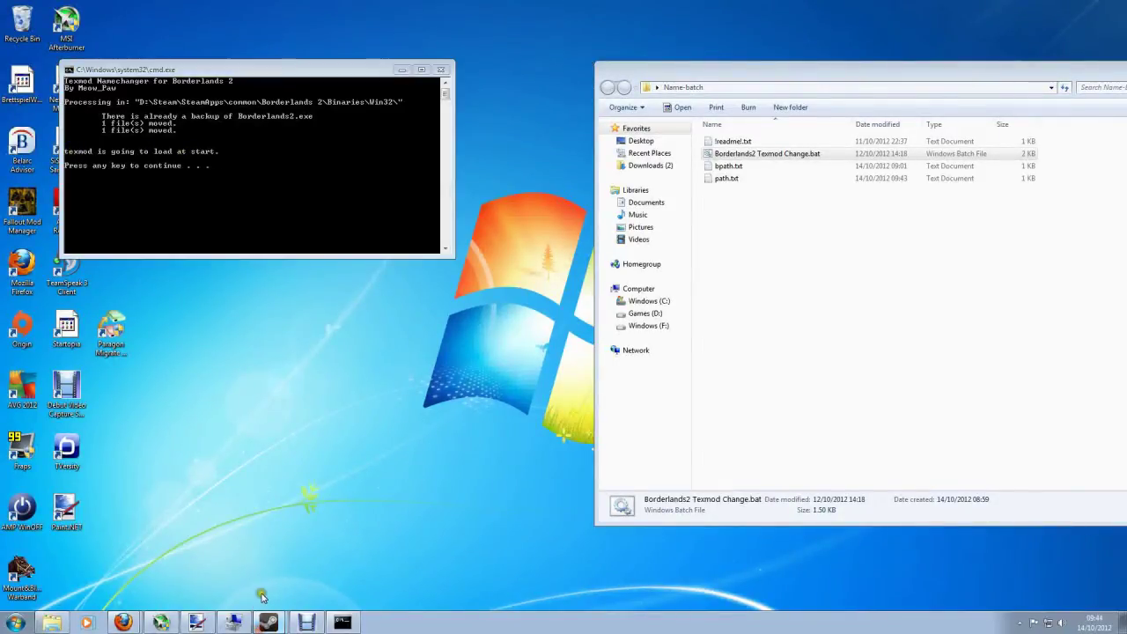
Step: Launch Borderlands 2 from the Steam library, which brings up TexMod instead
left_click(268, 622)
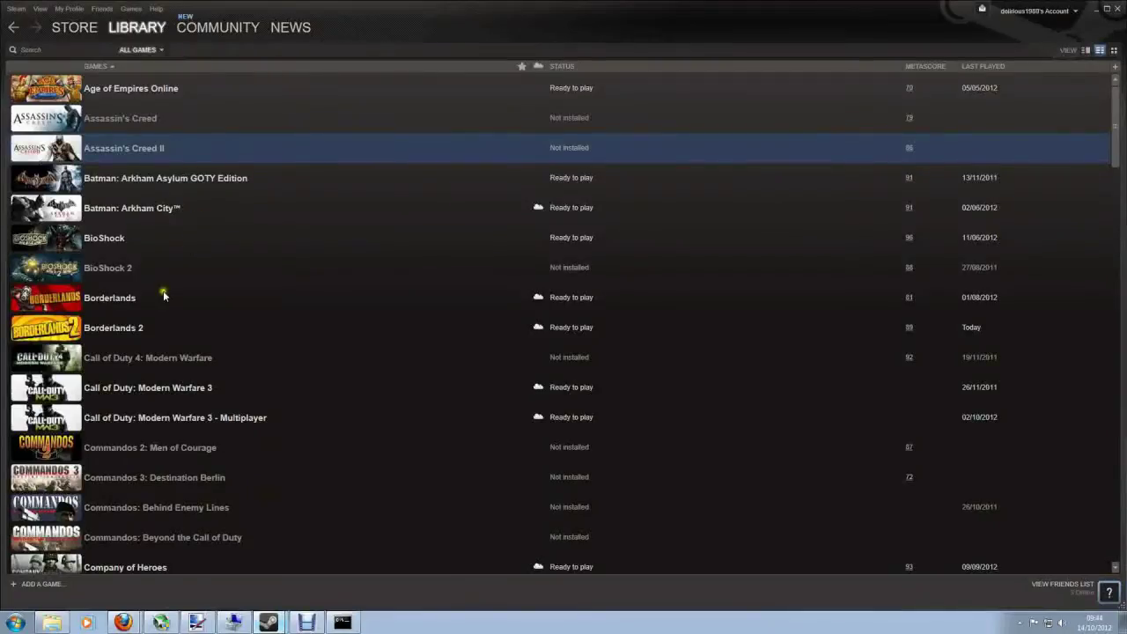
right_click(155, 330)
left_click(153, 333)
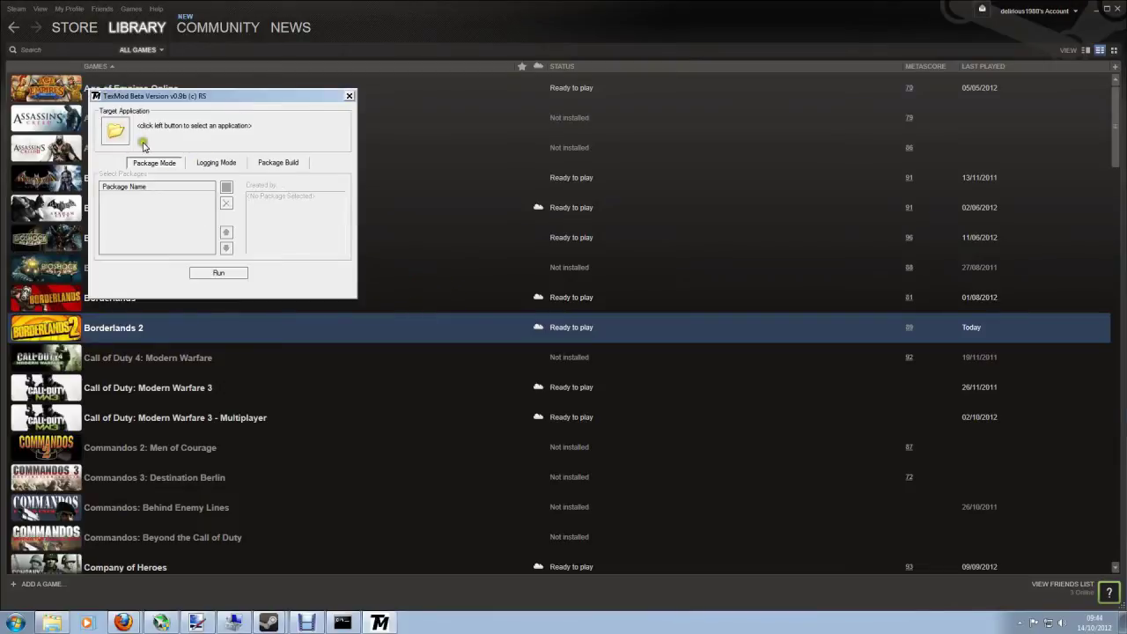
Step: Check TexMod's target application list and Browse dialog, cancel, then close TexMod
left_click(119, 132)
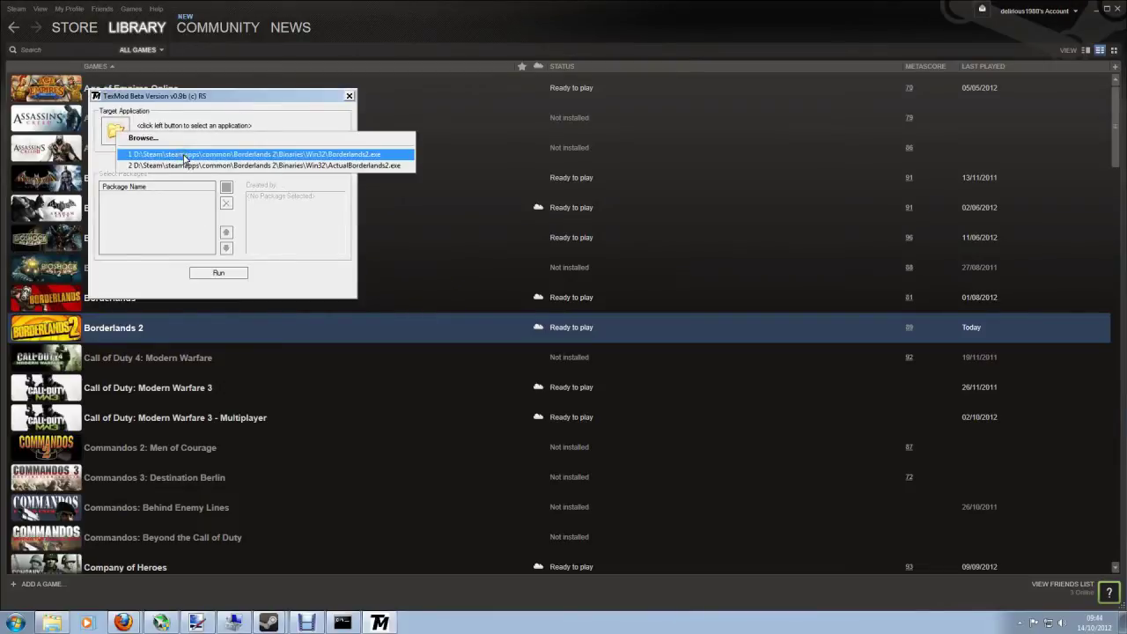
left_click(144, 137)
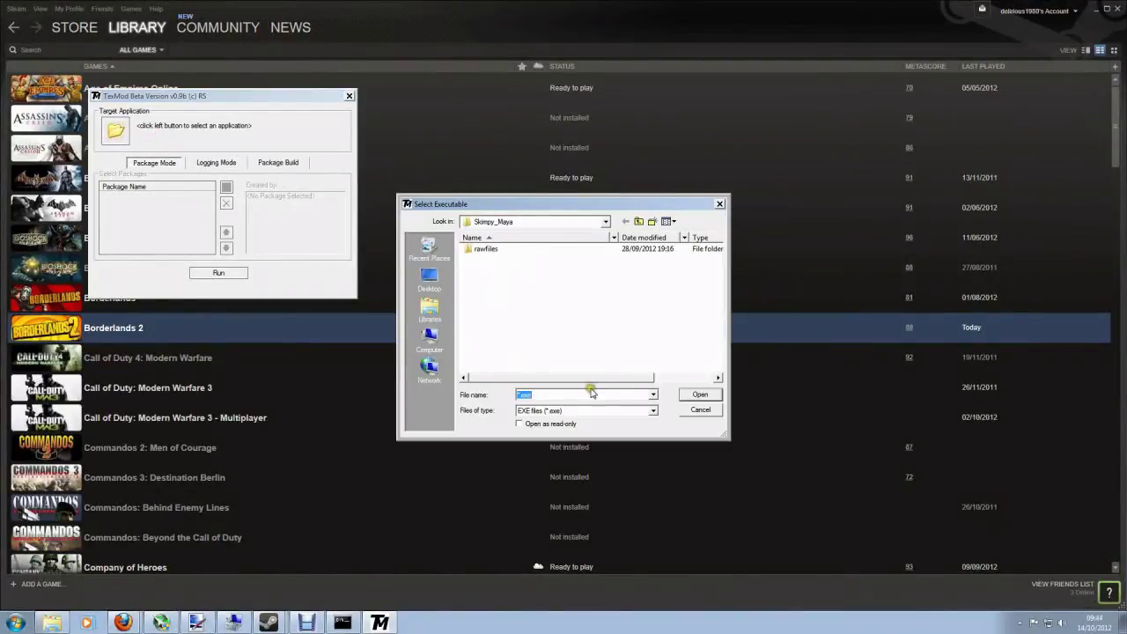
left_click(701, 411)
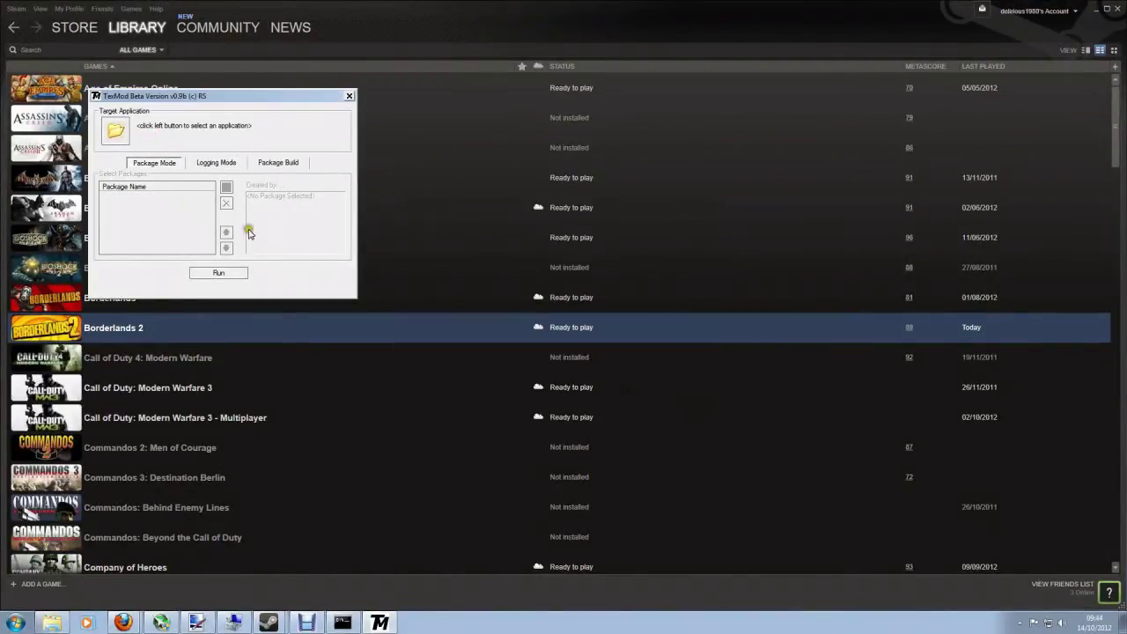
left_click(349, 95)
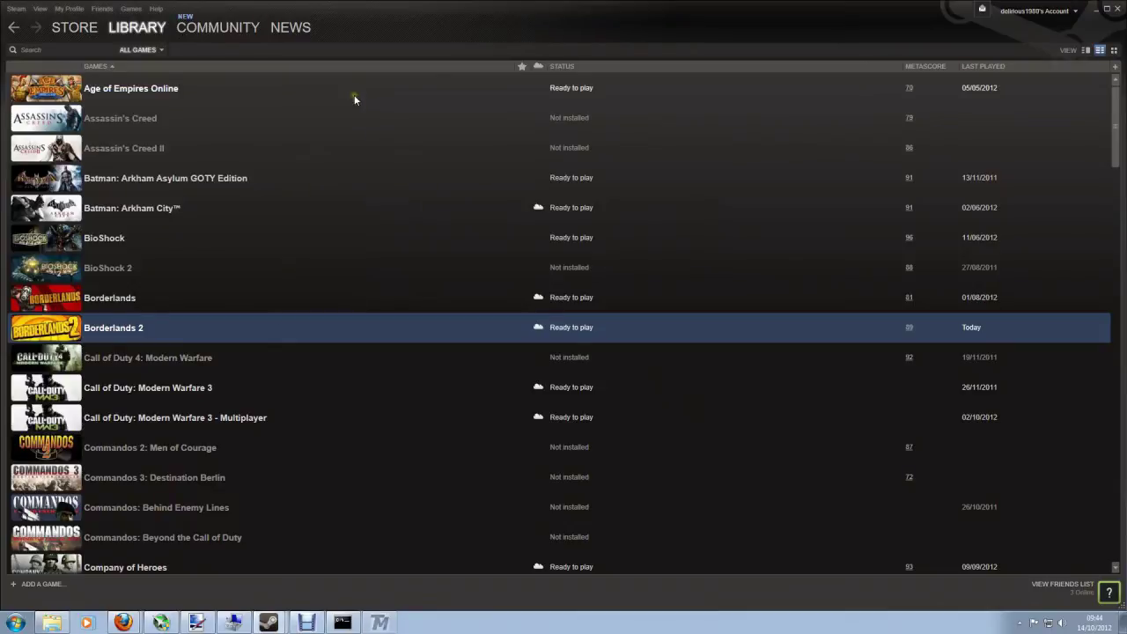
Step: Rerun Borderlands2 Texmod Change.bat to restore normal Borderlands 2 launch, closing both console windows
left_click(1095, 9)
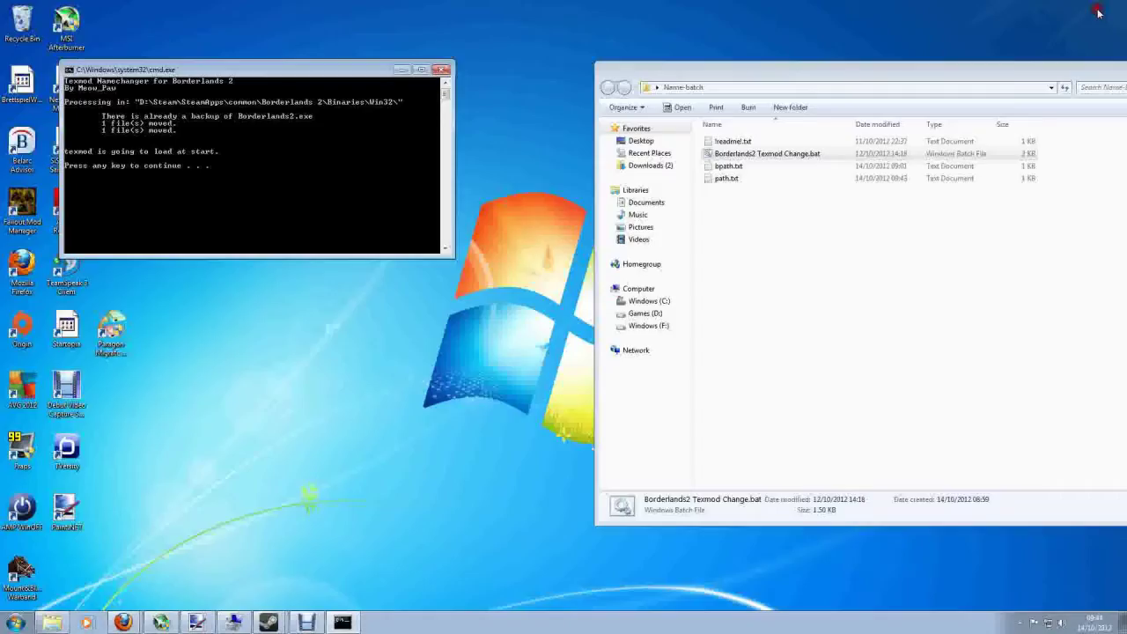
left_click(445, 72)
double_click(735, 153)
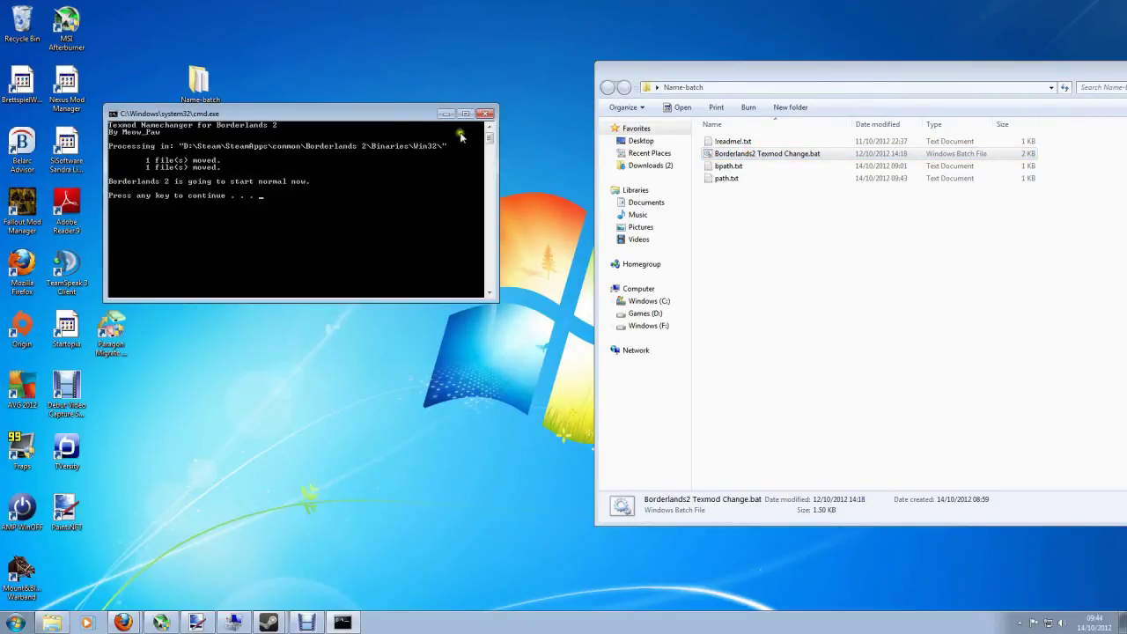
left_click(485, 115)
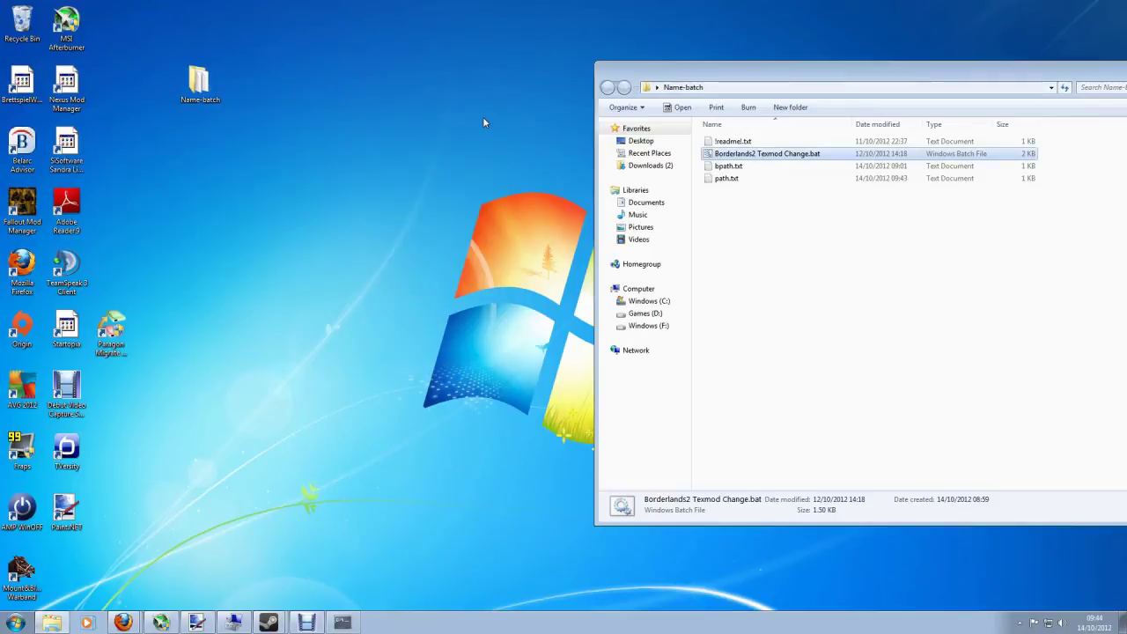
left_click_drag(712, 78, 511, 77)
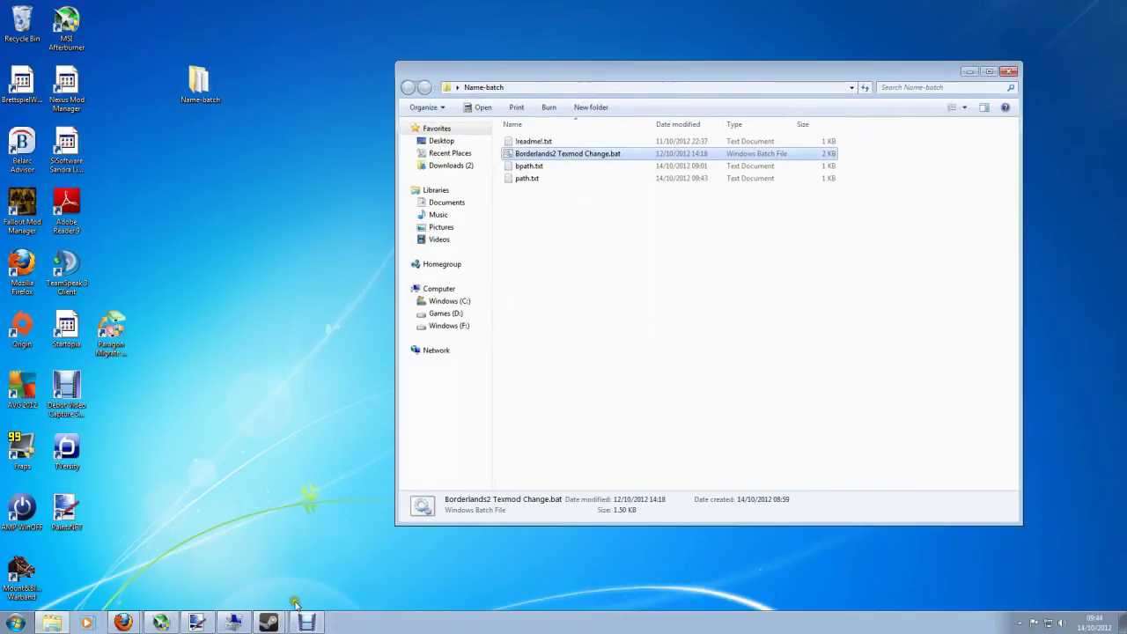
left_click(267, 623)
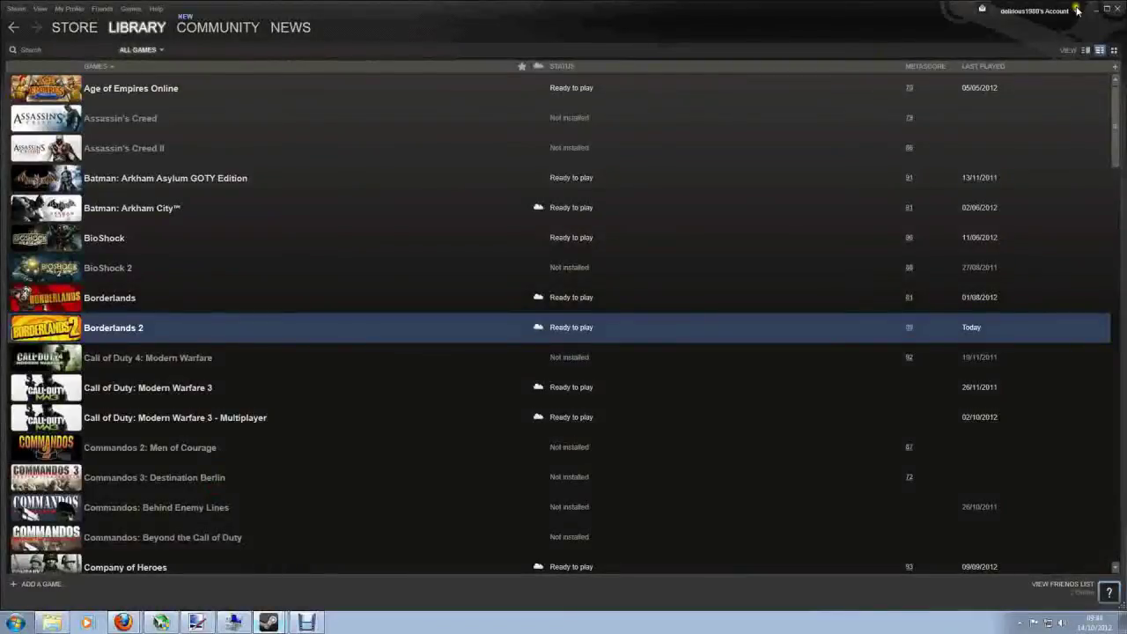
left_click(1097, 11)
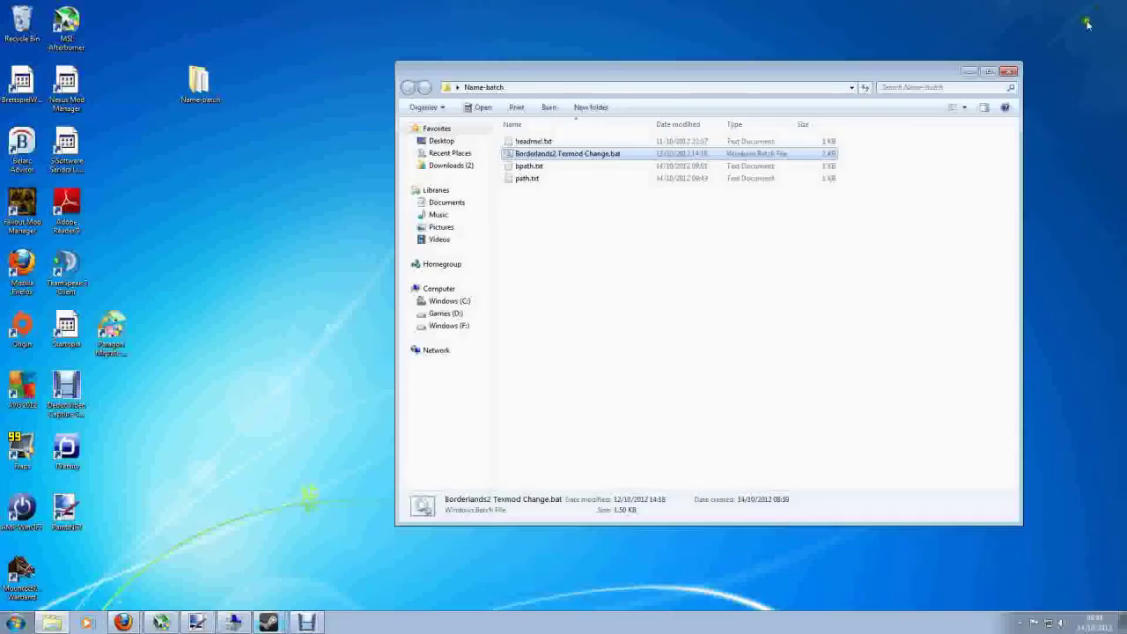
left_click_drag(849, 79, 735, 73)
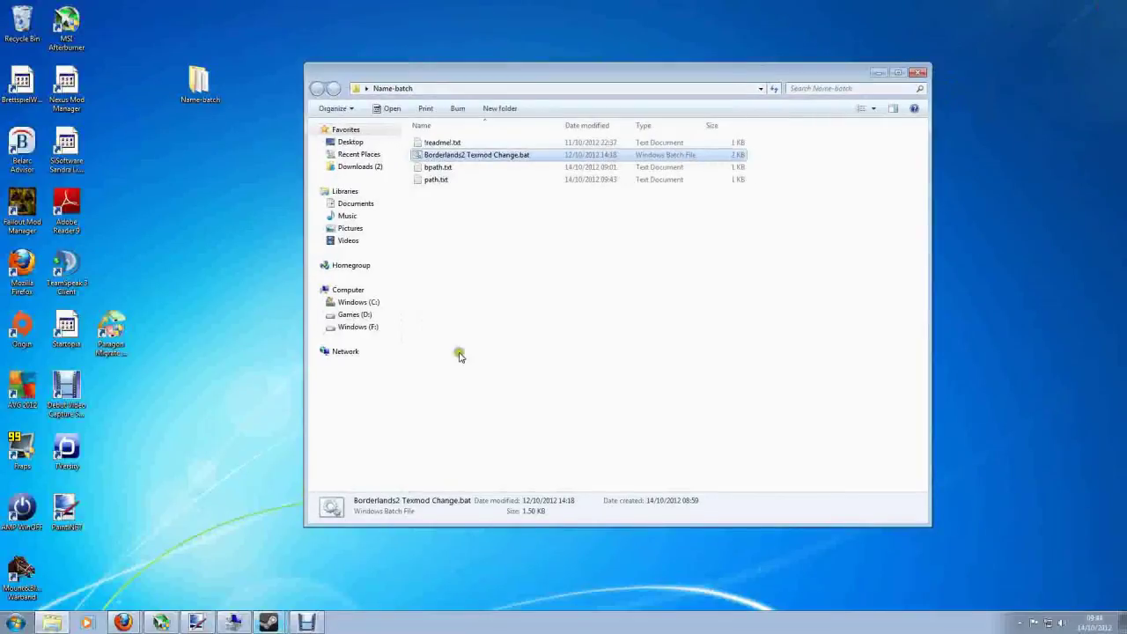